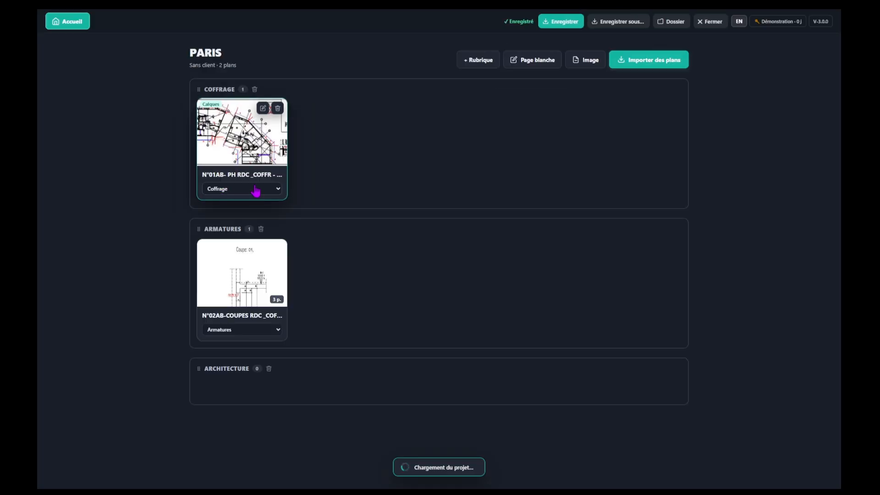
# Open the Coffrage plan N°01AB- PH RDC and examine the main drawing's 1:50 label and the section's 1:25 label
pyautogui.click(241, 146)
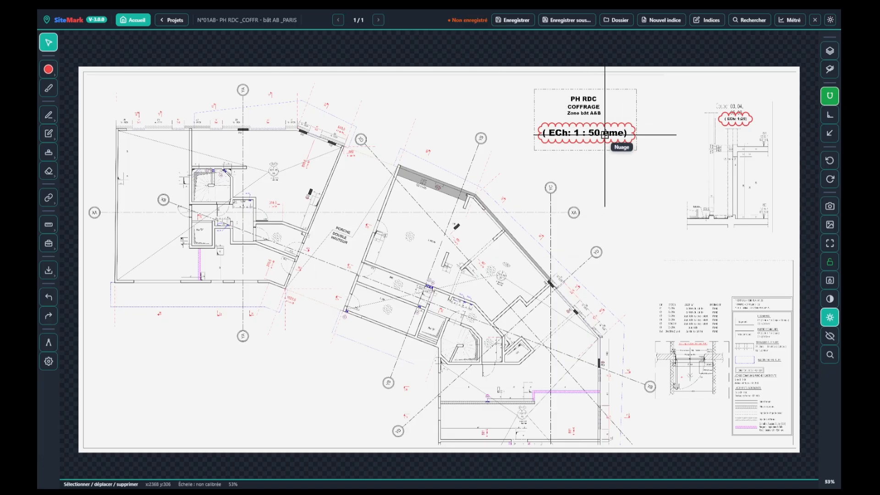
pyautogui.hscroll(5, 609, 151)
pyautogui.scroll(5, 615, 169)
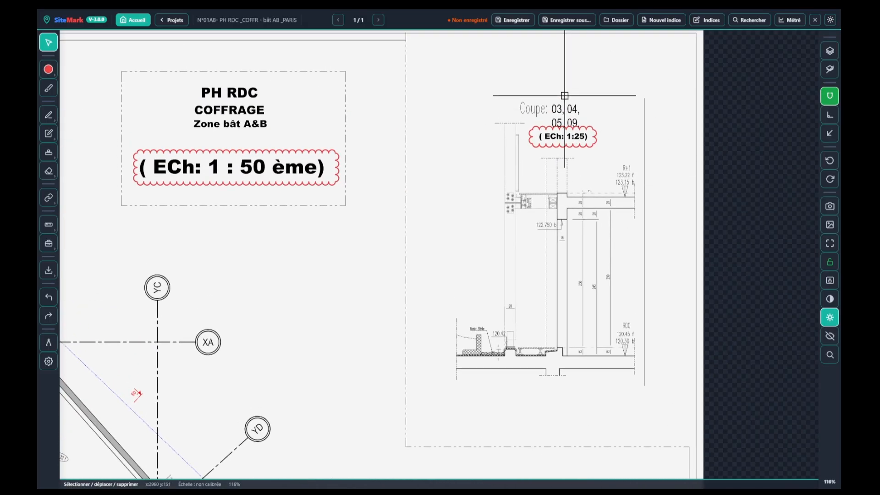
pyautogui.scroll(-3, 409, 200)
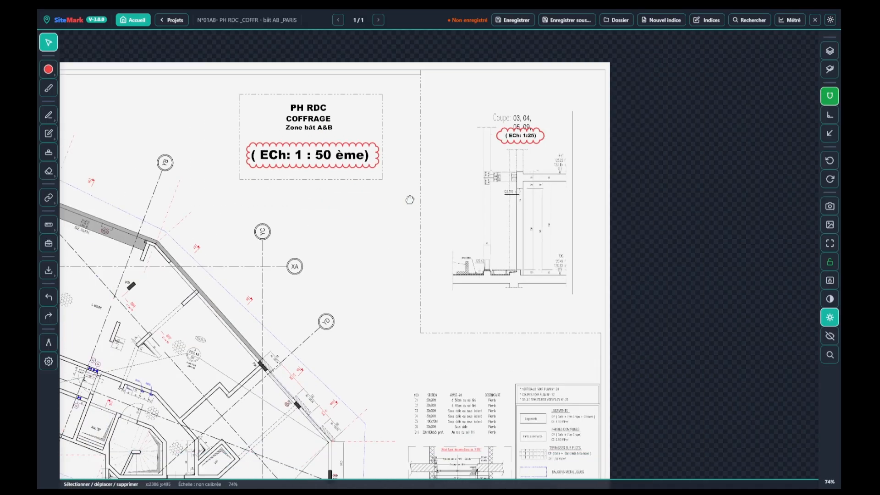
pyautogui.scroll(-2, 409, 200)
pyautogui.hscroll(-5, 435, 198)
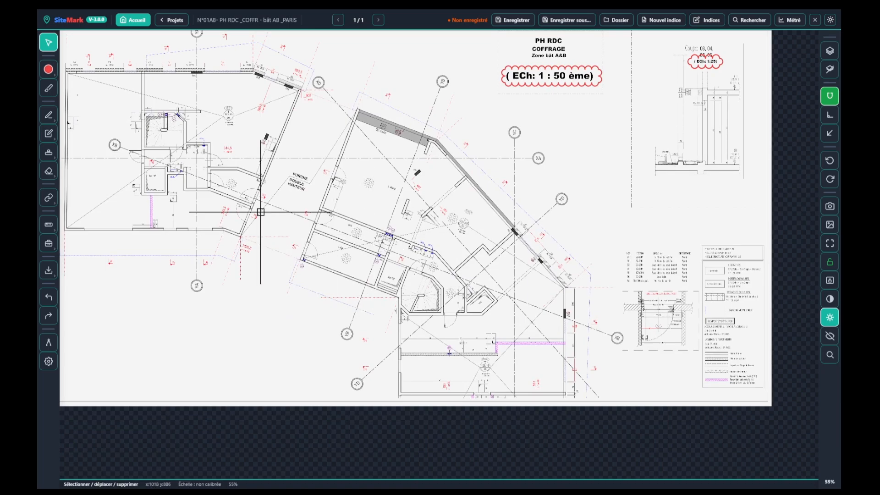
pyautogui.scroll(3, 260, 212)
pyautogui.scroll(-3, 438, 198)
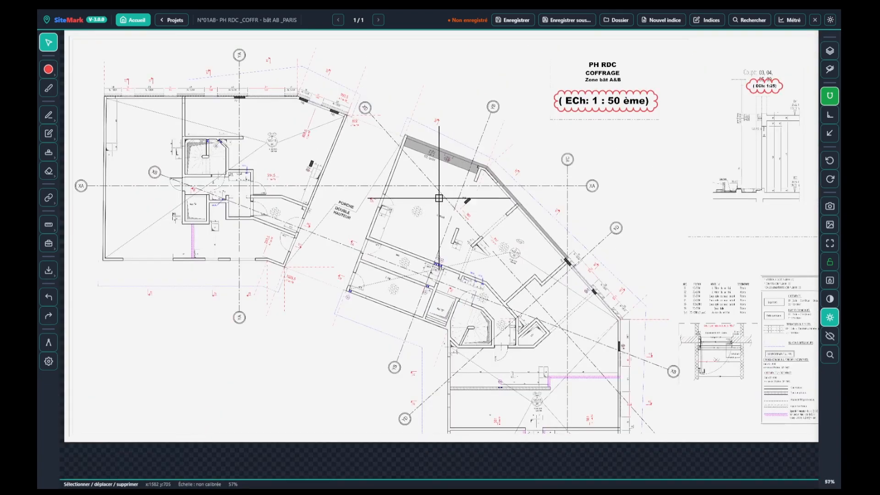
pyautogui.scroll(-2, 439, 198)
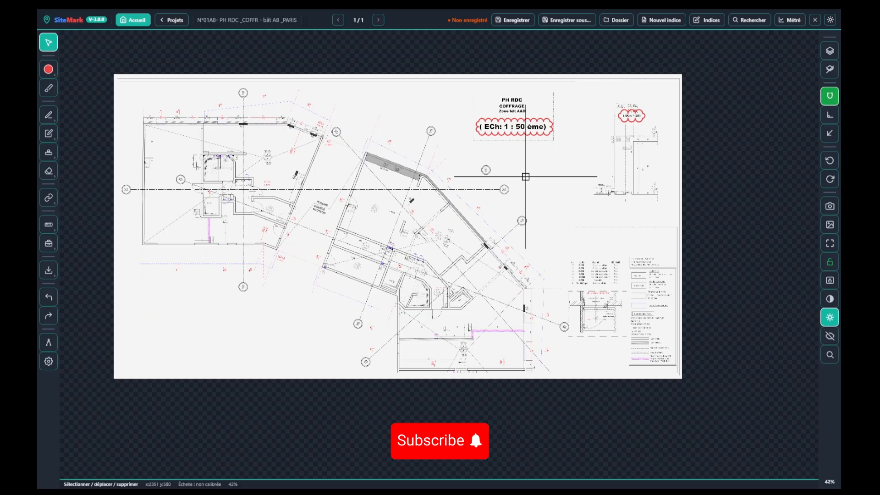
pyautogui.scroll(3, 295, 173)
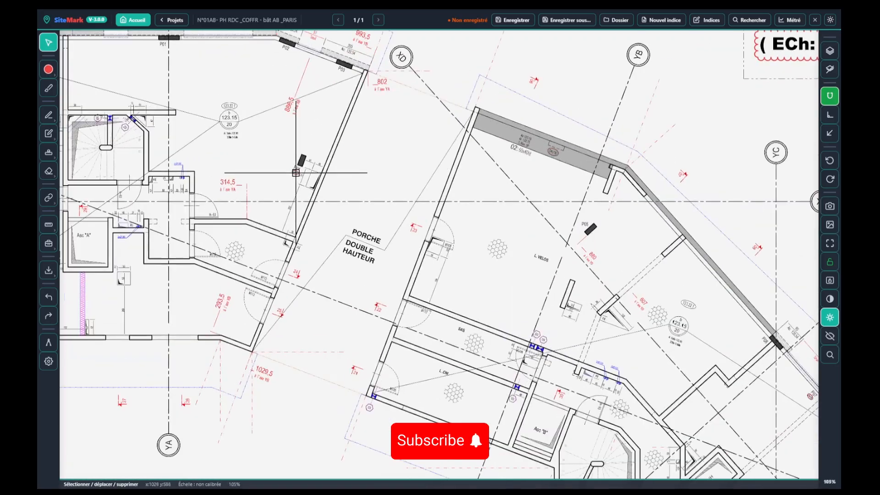
pyautogui.scroll(-5, 295, 173)
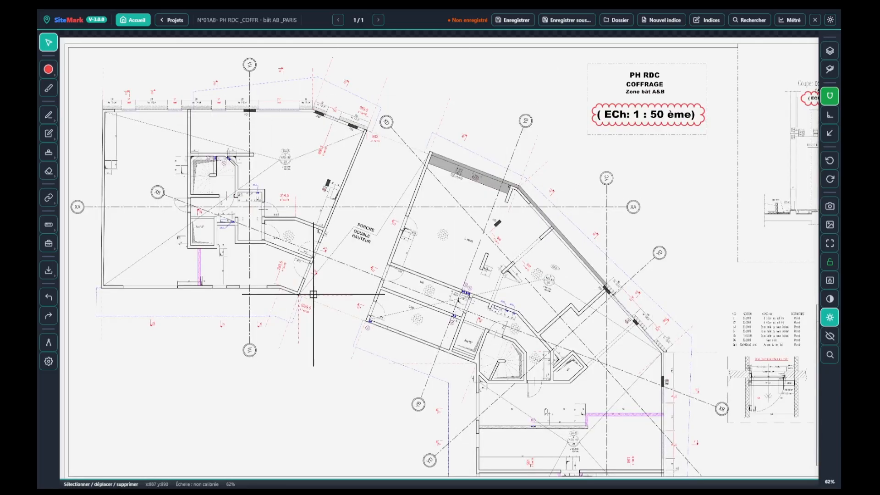
# Save the project and calibrate the plan from the two ends of the 71 edge beside P04, with a real distance of .71 m
pyautogui.hotkey('ctrl', 's')
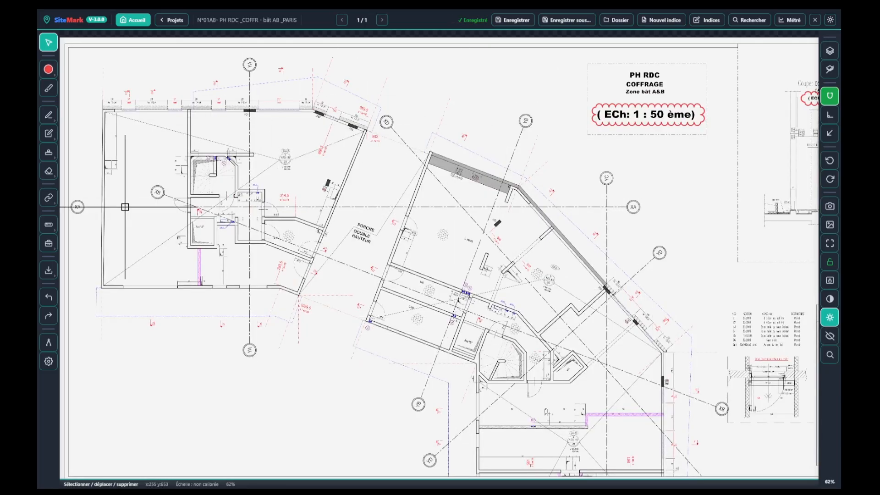
pyautogui.click(48, 343)
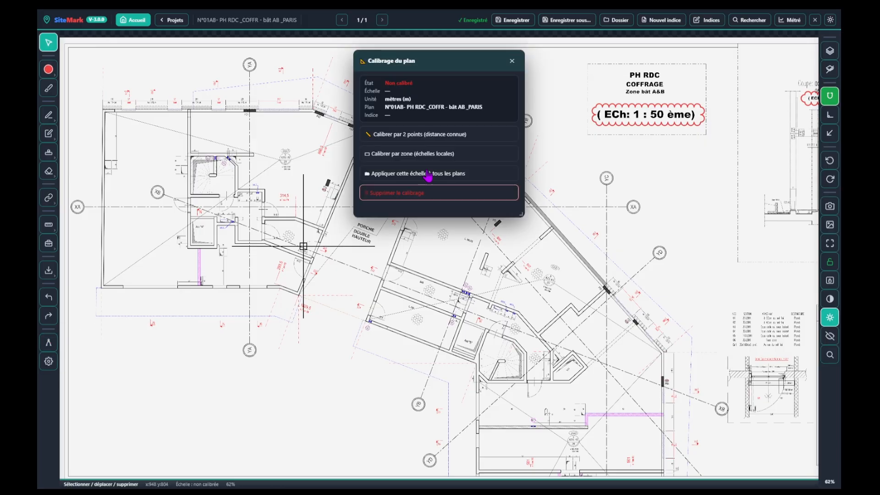
pyautogui.click(395, 138)
pyautogui.scroll(8, 360, 166)
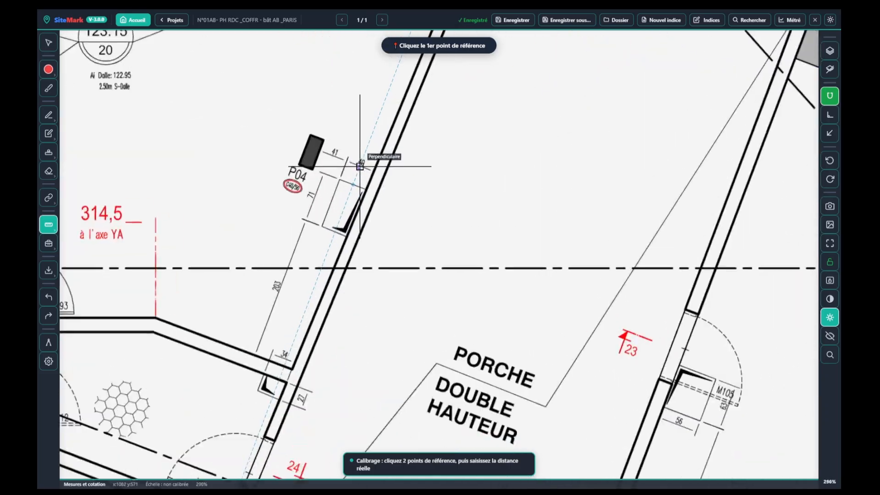
pyautogui.scroll(5, 359, 167)
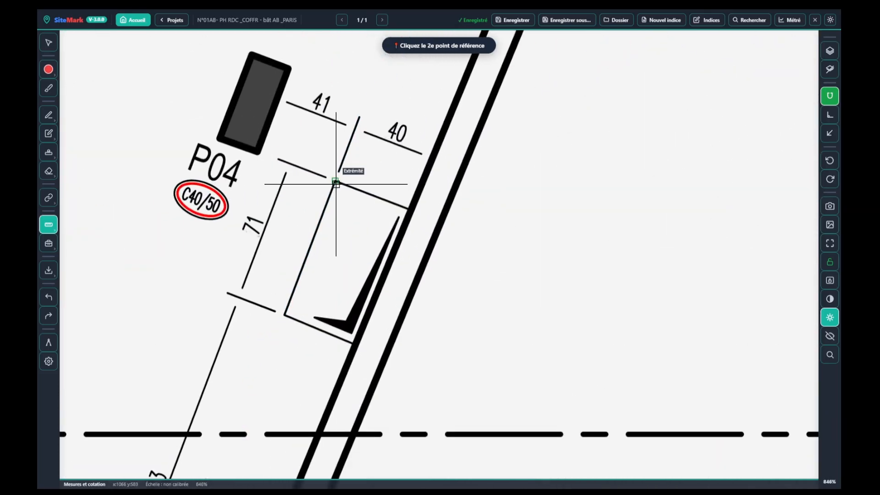
pyautogui.click(284, 312)
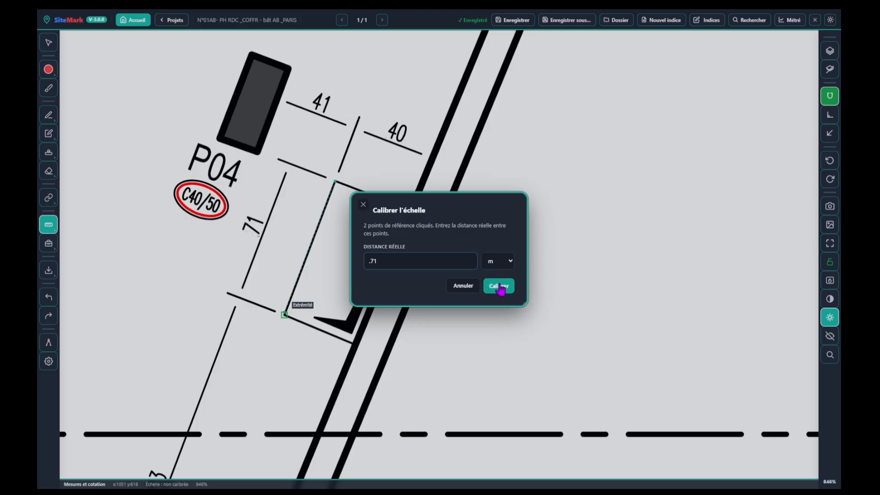
pyautogui.click(500, 287)
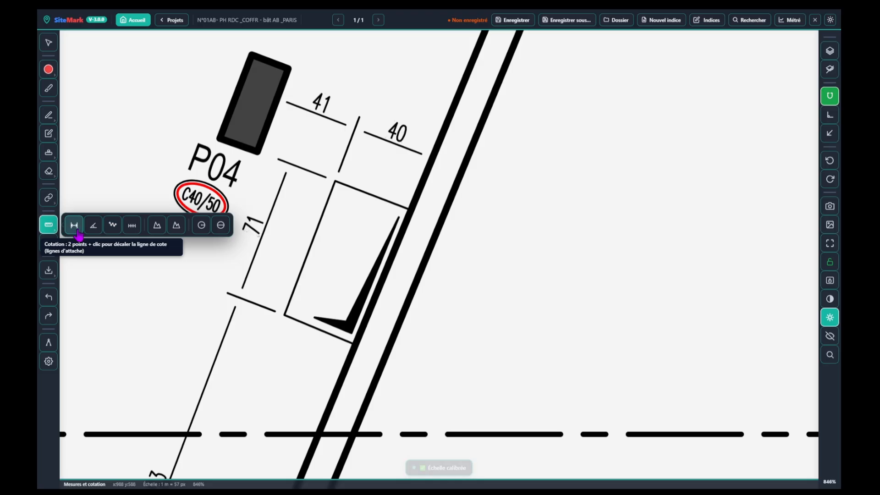
# Dimension the same opening edge beside P04, offsetting the dimension line next to the printed 71
pyautogui.click(73, 224)
pyautogui.click(335, 181)
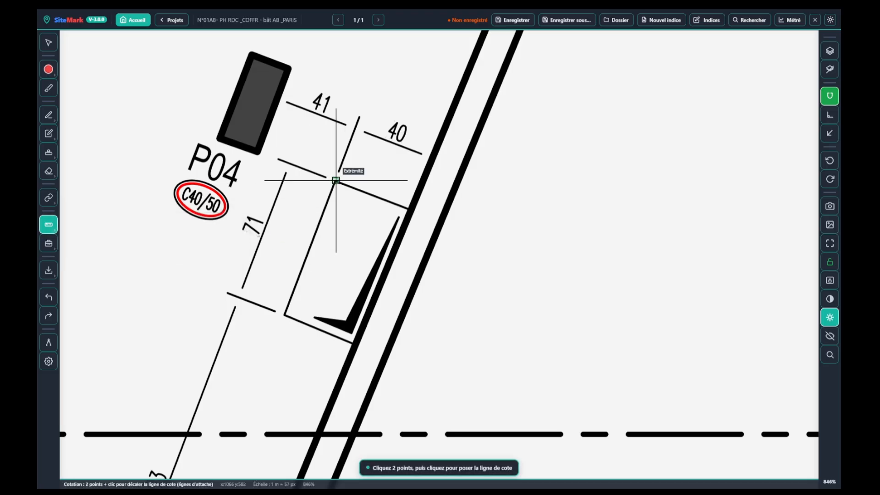
pyautogui.click(284, 315)
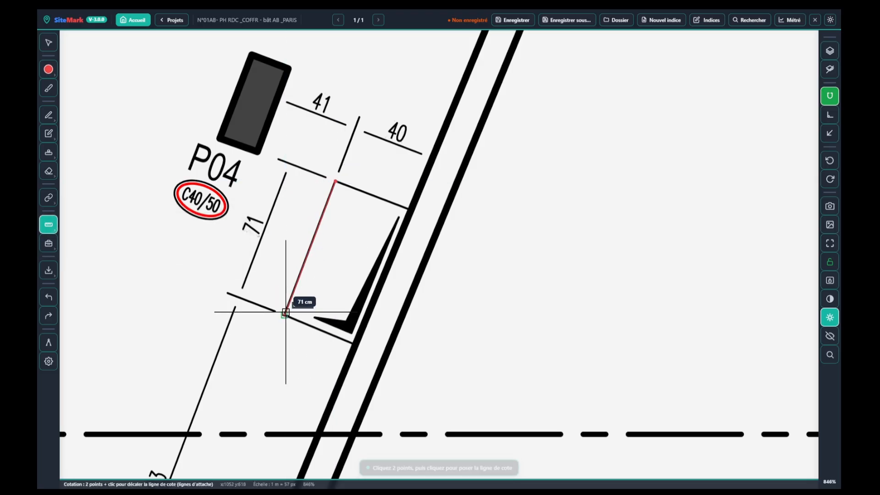
pyautogui.click(277, 231)
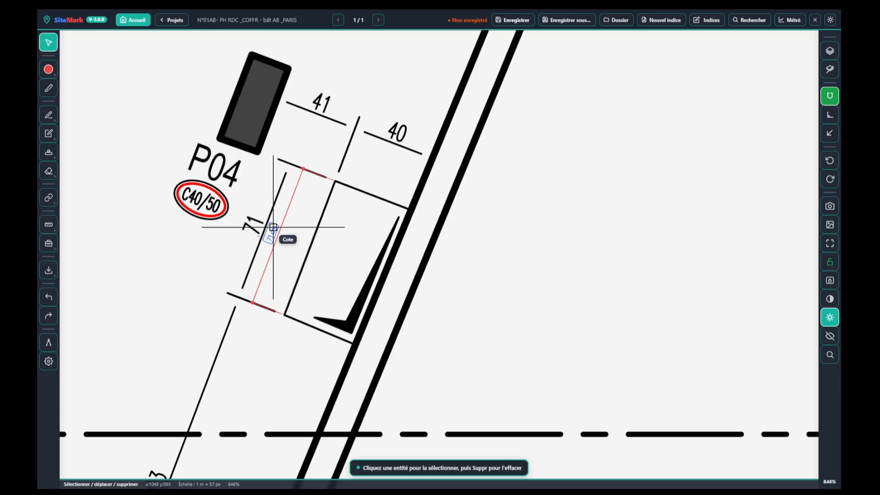
# Dimension the R+1 slab thickness in section 03, 04, 05, 09, placing the dimension line just beside the wall
pyautogui.scroll(-6, 312, 225)
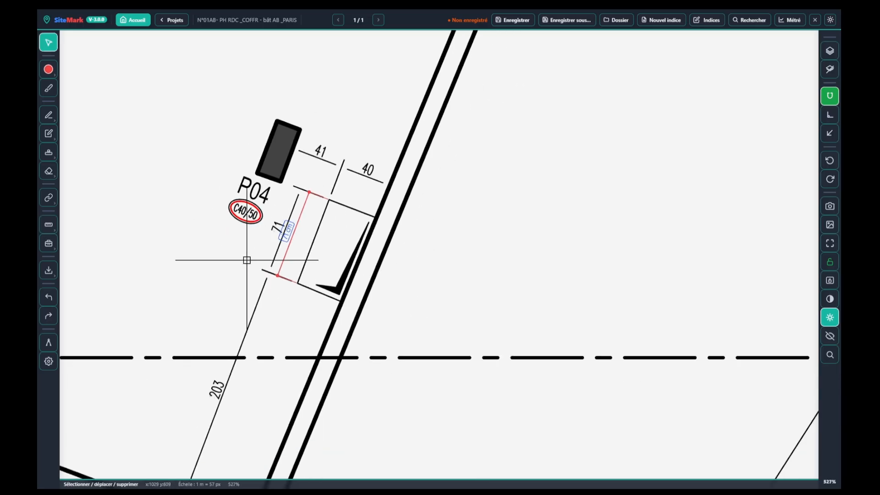
pyautogui.scroll(-10, 244, 284)
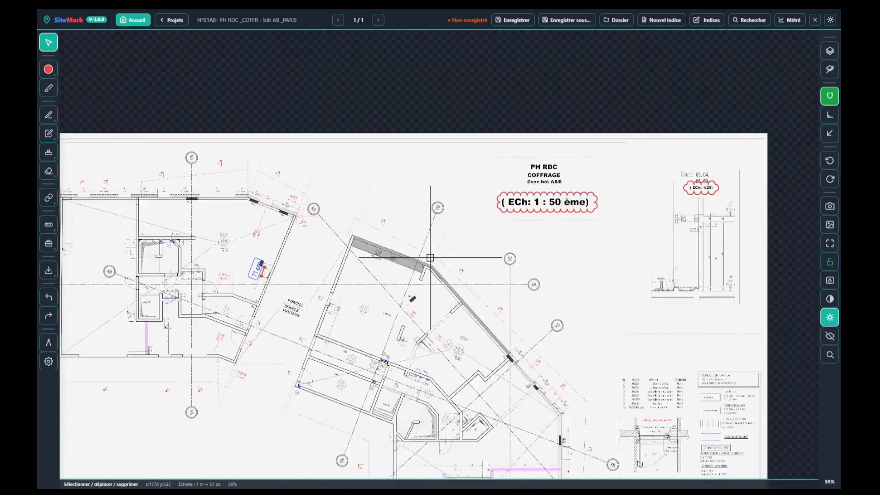
pyautogui.scroll(12, 455, 256)
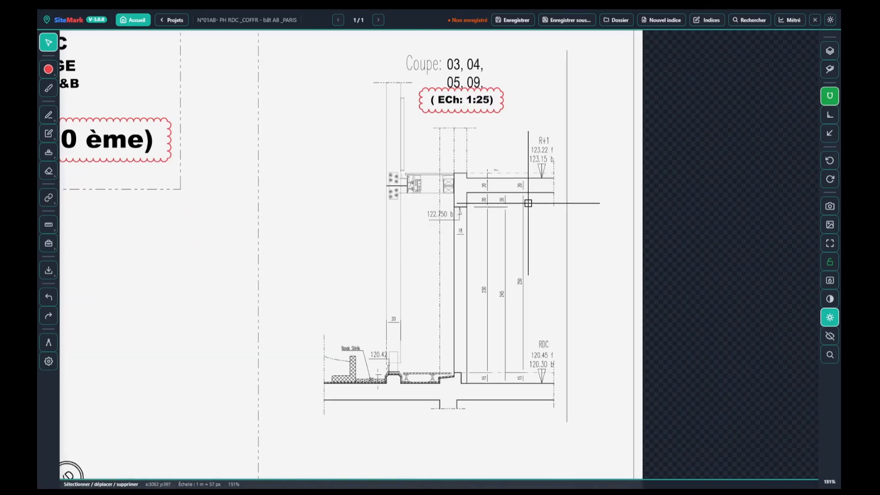
pyautogui.click(49, 225)
pyautogui.click(75, 228)
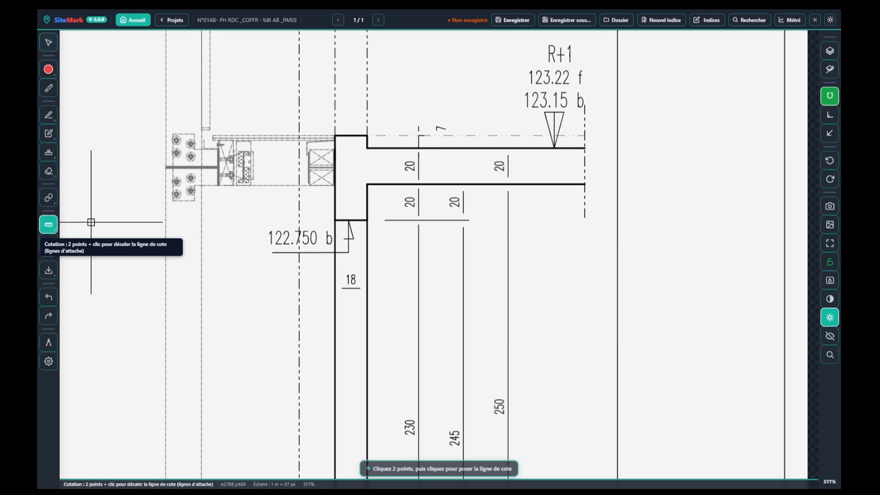
pyautogui.click(369, 149)
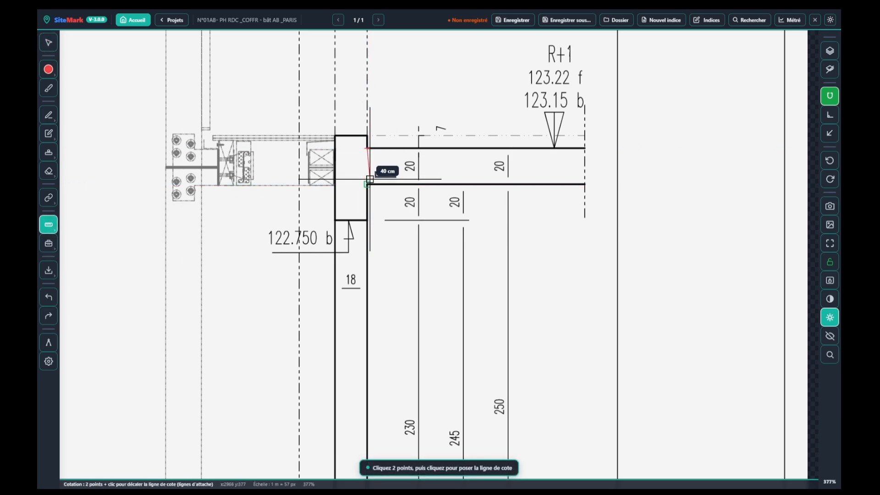
pyautogui.click(369, 185)
pyautogui.scroll(2, 385, 169)
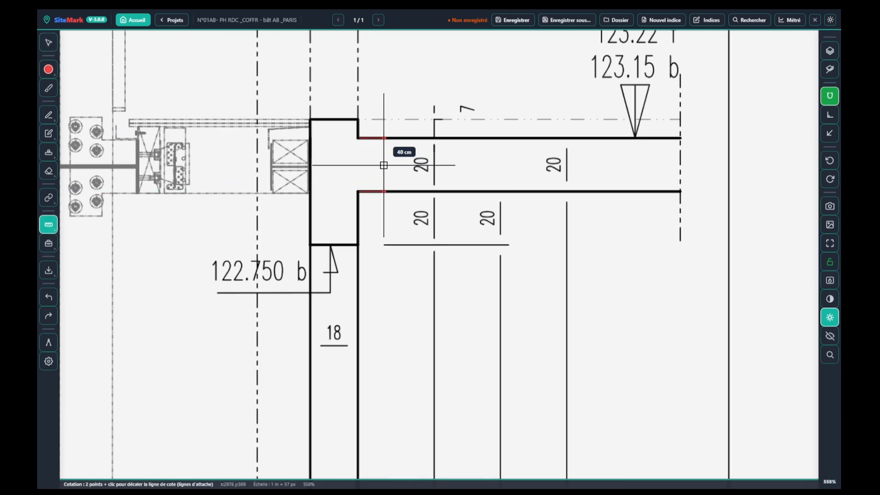
pyautogui.click(384, 178)
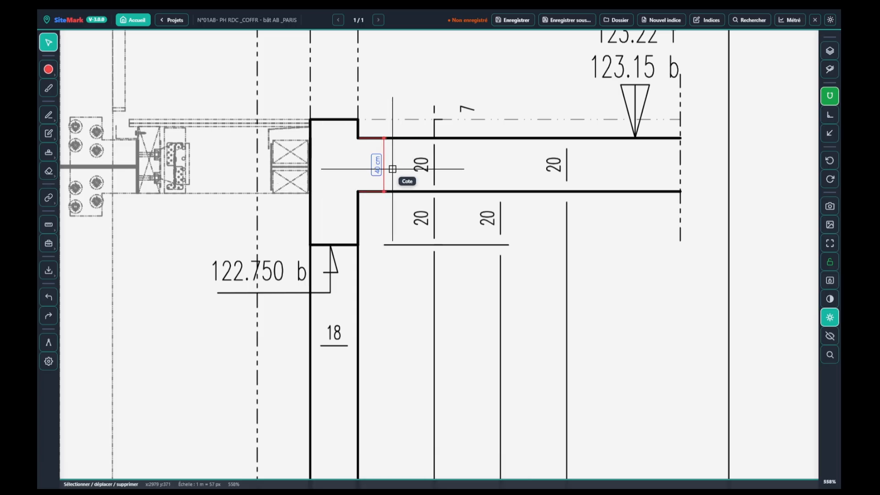
# Save the project with the section view's new slab dimension
pyautogui.scroll(-1, 423, 177)
pyautogui.scroll(-8, 423, 178)
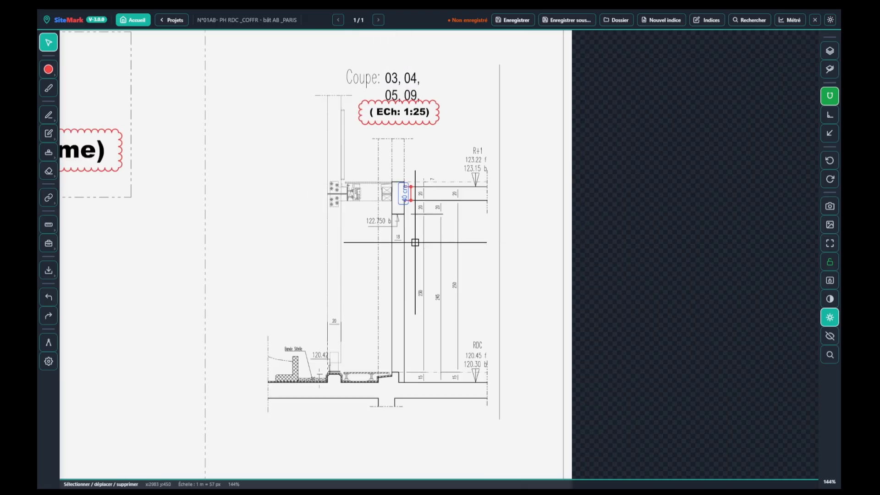
pyautogui.moveTo(414, 254); pyautogui.dragTo(448, 252)
pyautogui.scroll(-2, 448, 252)
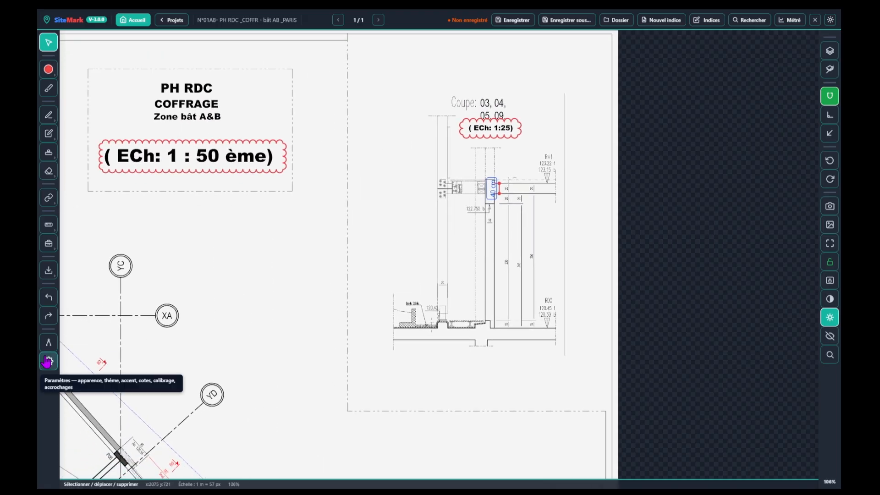
pyautogui.hotkey('ctrl', 's')
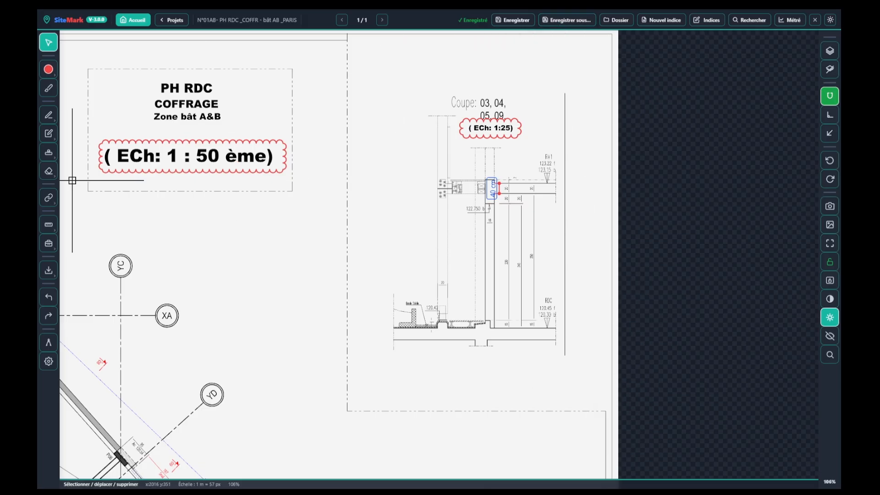
# Create a rectangular local scale zone around section 03, 04, 05, 09 and set its scale to 1/25
pyautogui.click(47, 344)
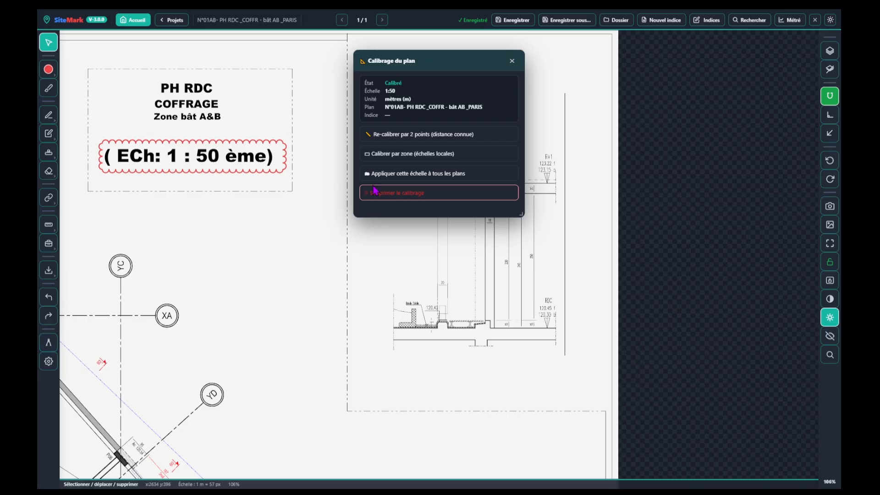
pyautogui.click(422, 156)
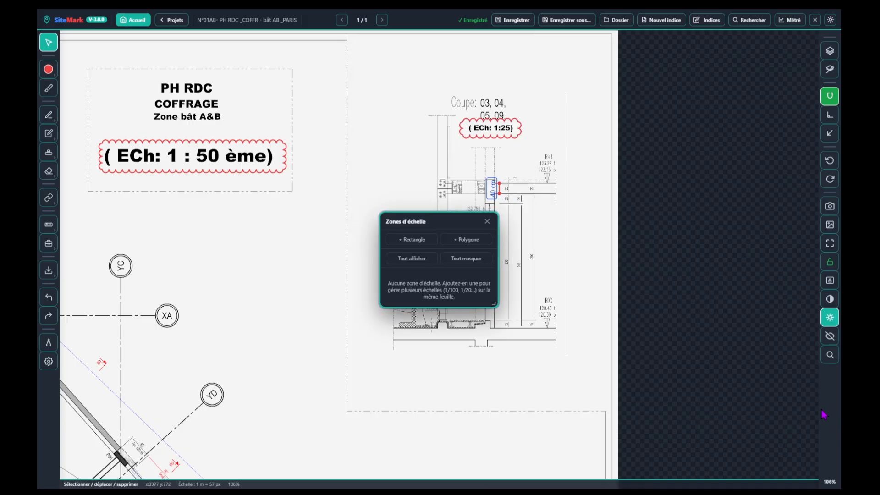
pyautogui.click(422, 245)
pyautogui.click(413, 241)
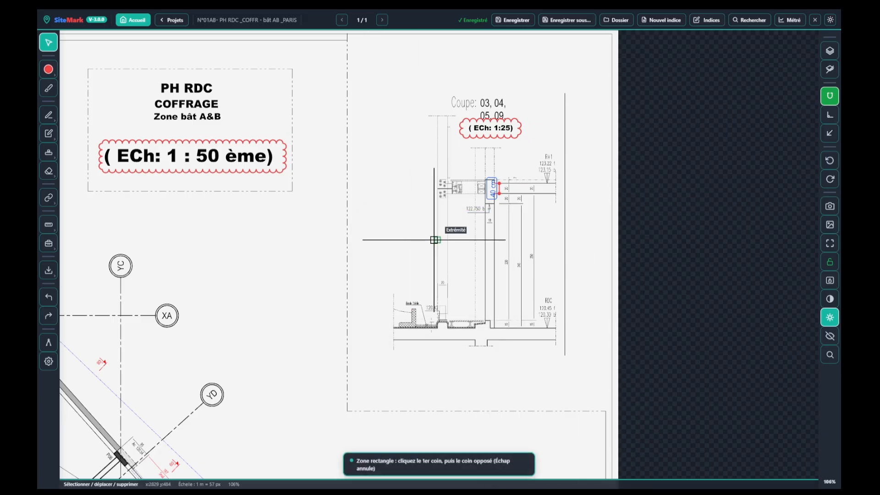
pyautogui.click(349, 409)
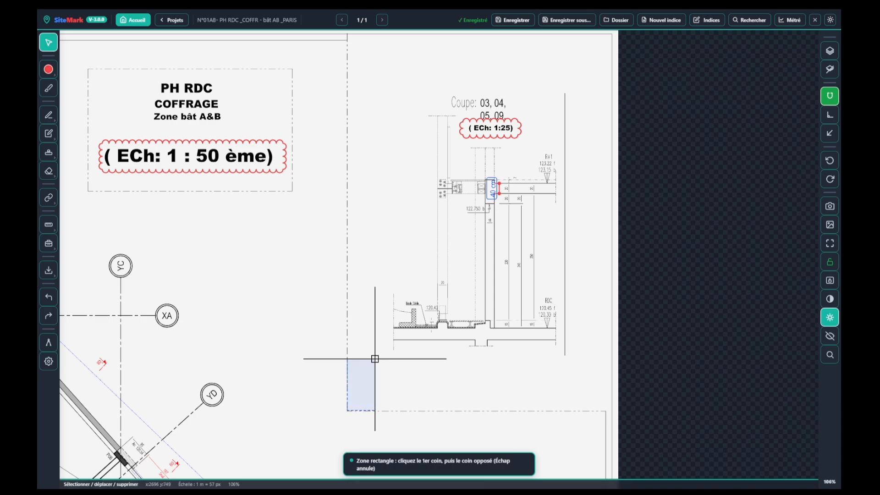
pyautogui.click(610, 38)
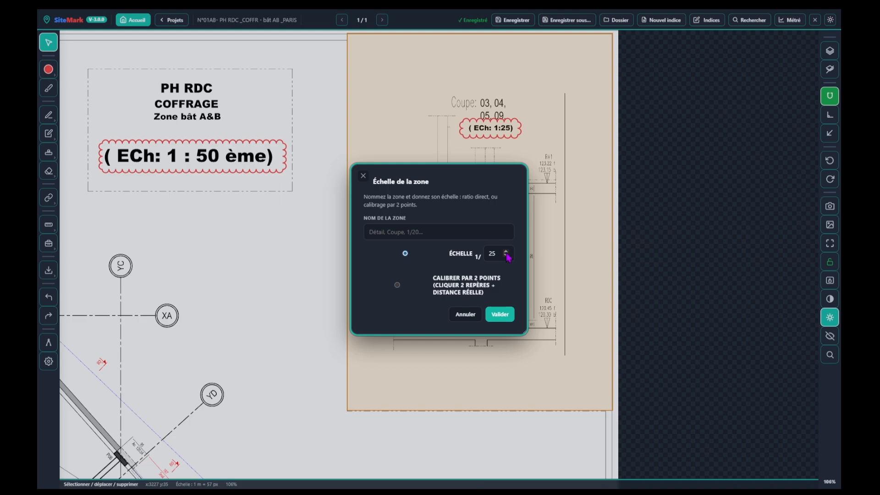
pyautogui.click(500, 320)
# Check the slab thickness dimension inside the 1/25 zone and close the list of scale zones
pyautogui.scroll(10, 528, 217)
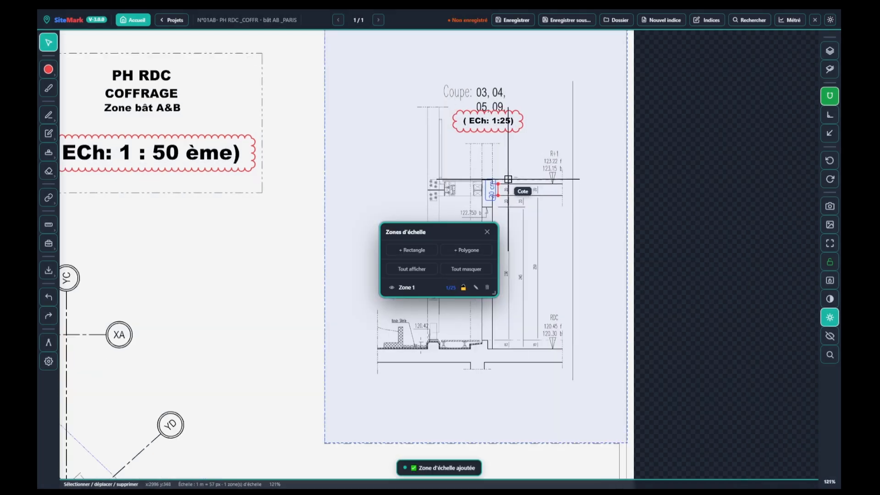
pyautogui.scroll(2, 528, 217)
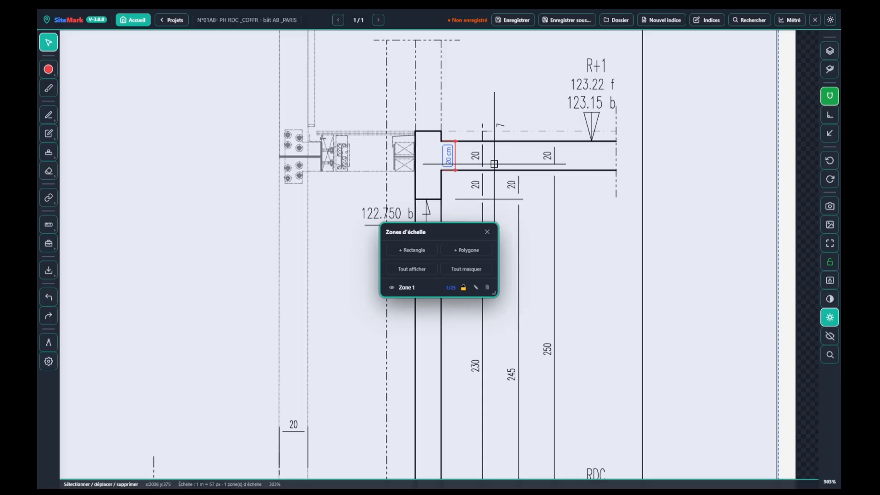
pyautogui.click(487, 232)
pyautogui.scroll(-10, 501, 225)
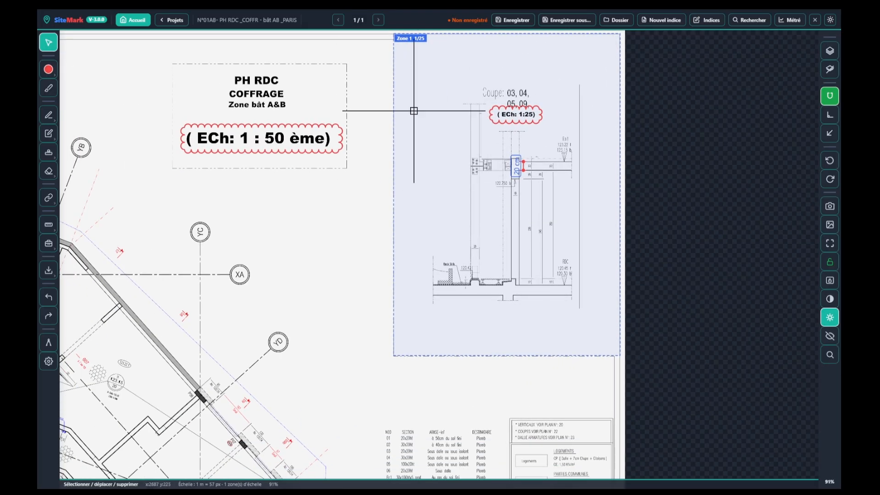
# Leave the formwork plan, open the plan N°02AB-COUPES RDC _COFFR from the Armatures section, and go to page 3
pyautogui.scroll(-3, 402, 146)
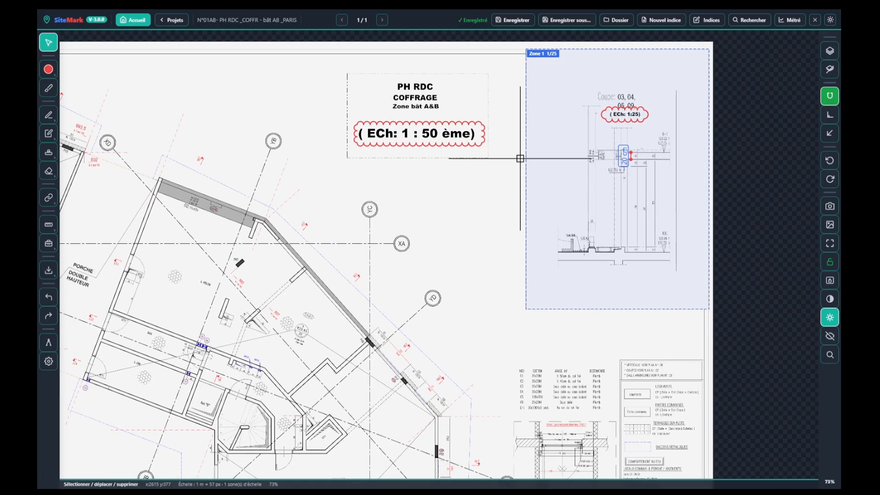
pyautogui.click(170, 24)
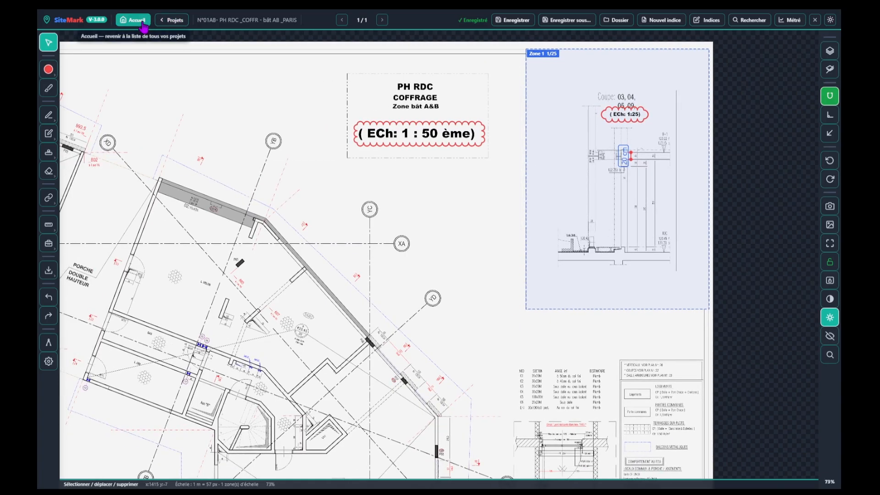
pyautogui.click(170, 21)
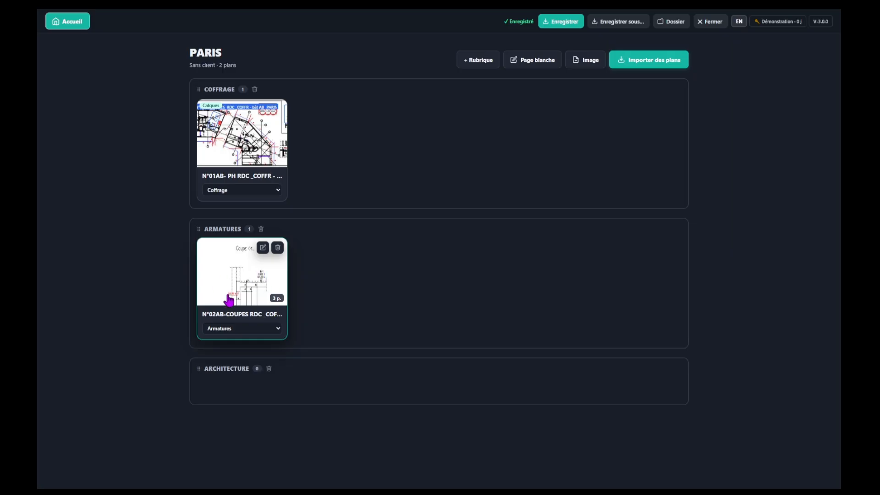
pyautogui.click(244, 277)
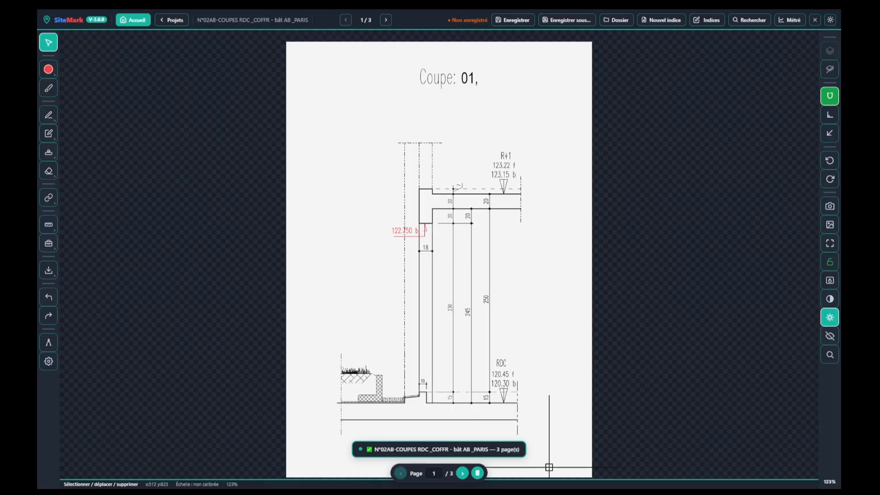
pyautogui.click(462, 473)
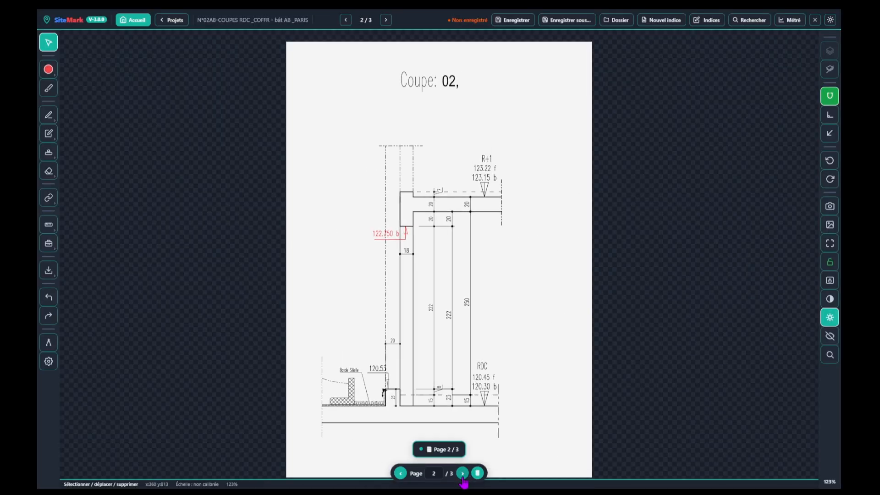
pyautogui.click(463, 473)
pyautogui.scroll(4, 527, 239)
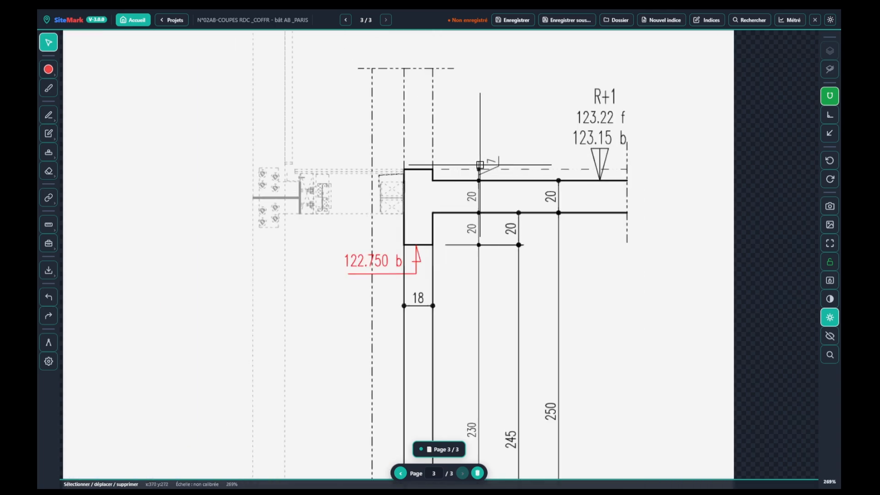
# Start a two-point calibration on page 3, picking the R+1 slab's top edge and the dashed finished-floor line above as reference points
pyautogui.click(48, 342)
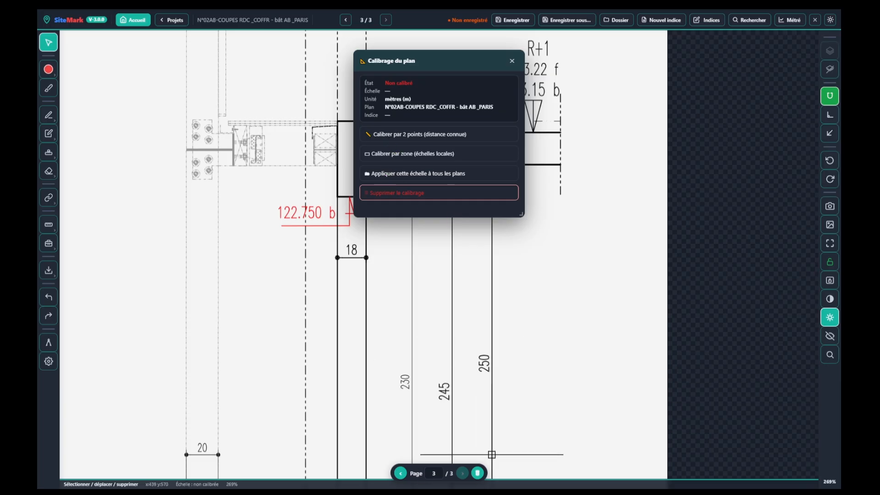
pyautogui.click(386, 136)
pyautogui.scroll(3, 560, 133)
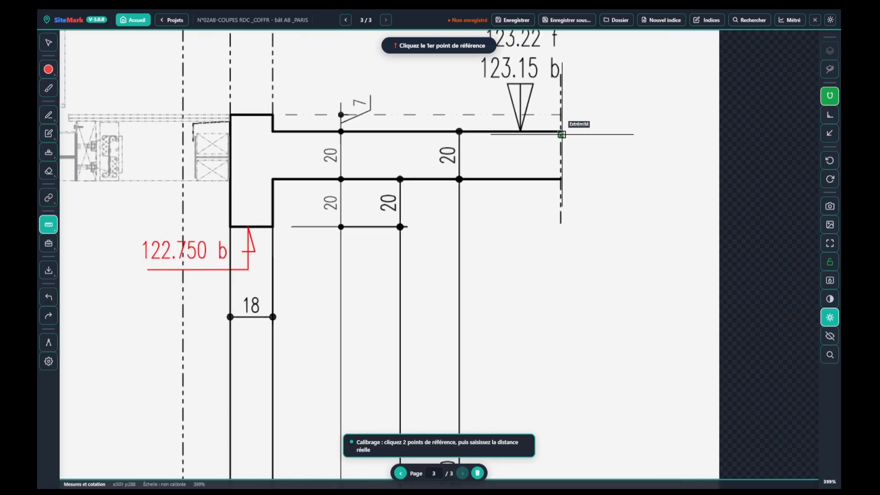
pyautogui.scroll(2, 561, 134)
pyautogui.click(559, 131)
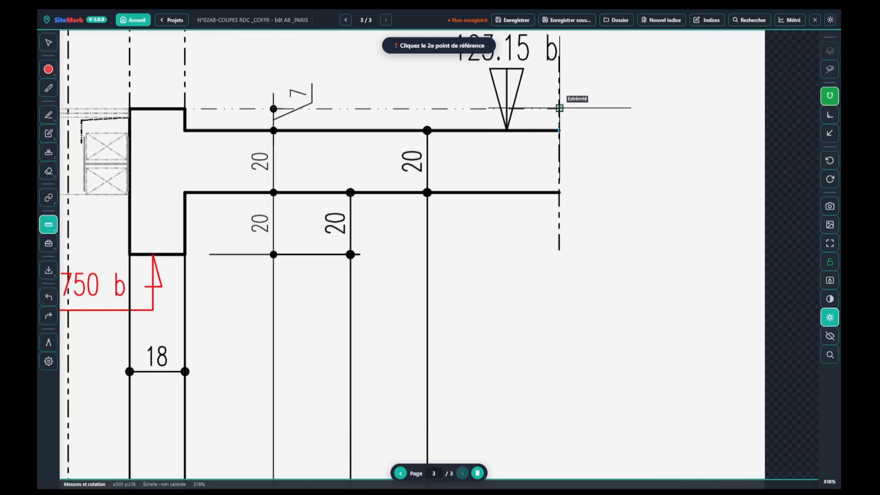
pyautogui.click(559, 108)
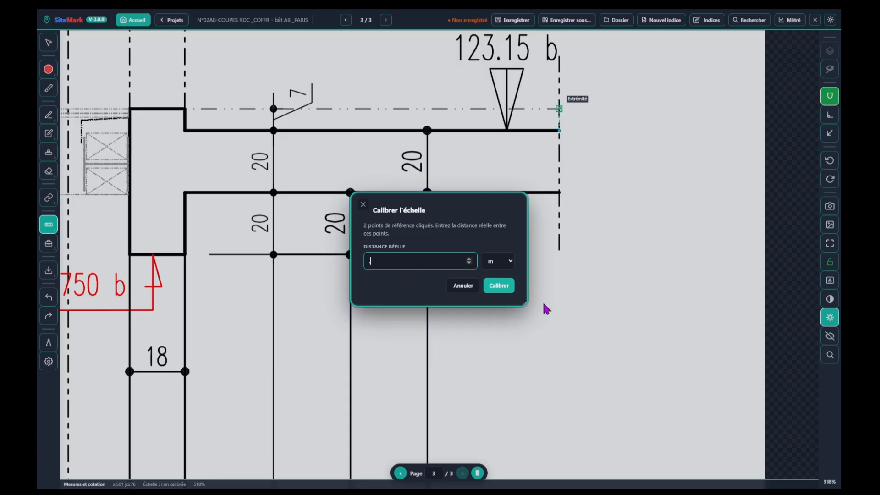
# Set the real distance between the reference points to 0.07 m and apply the scale to all pages of the document
pyautogui.write('.07')
pyautogui.click(503, 290)
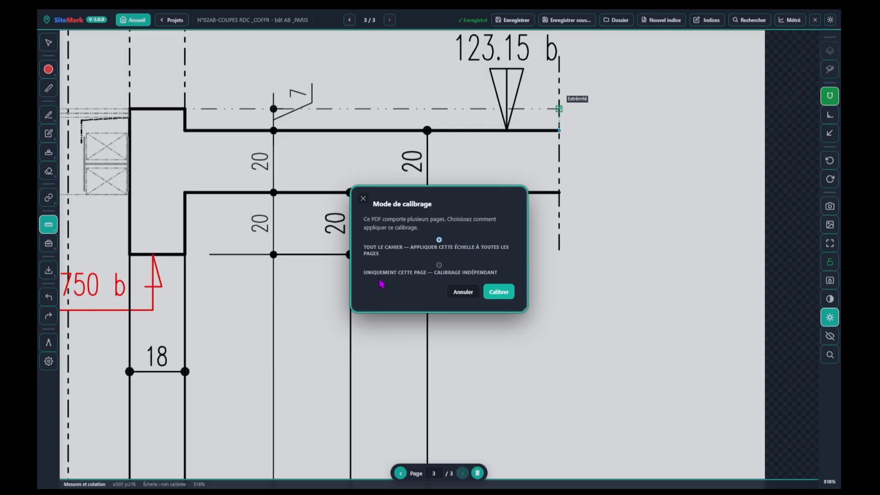
pyautogui.click(439, 265)
pyautogui.click(499, 291)
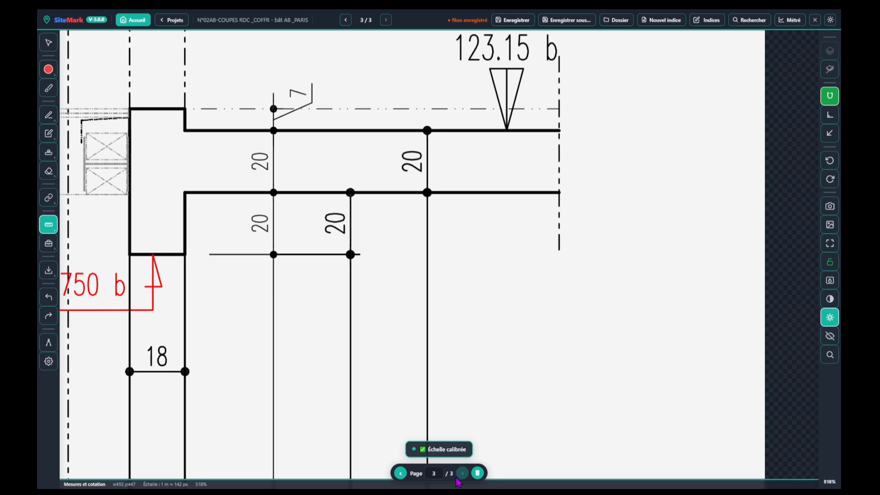
# Go back to page 1 and dimension the R+1 slab thickness at its free end, placing the dimension line inside the slab
pyautogui.click(402, 474)
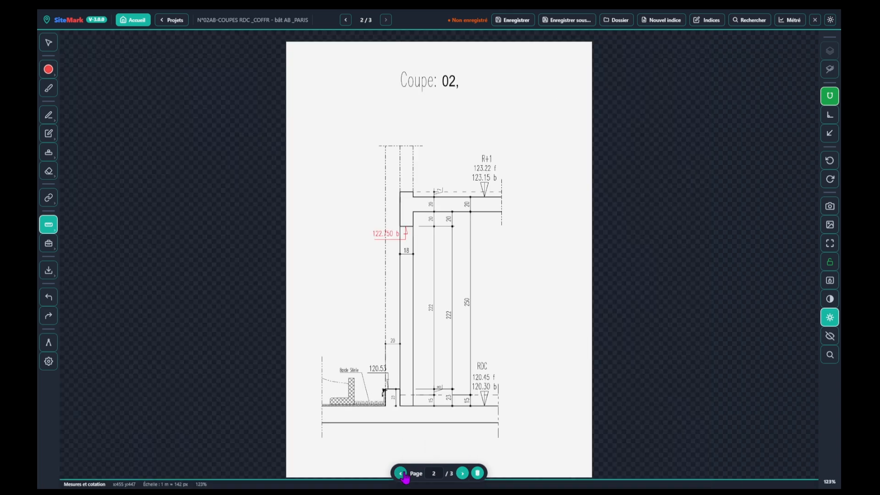
pyautogui.click(401, 474)
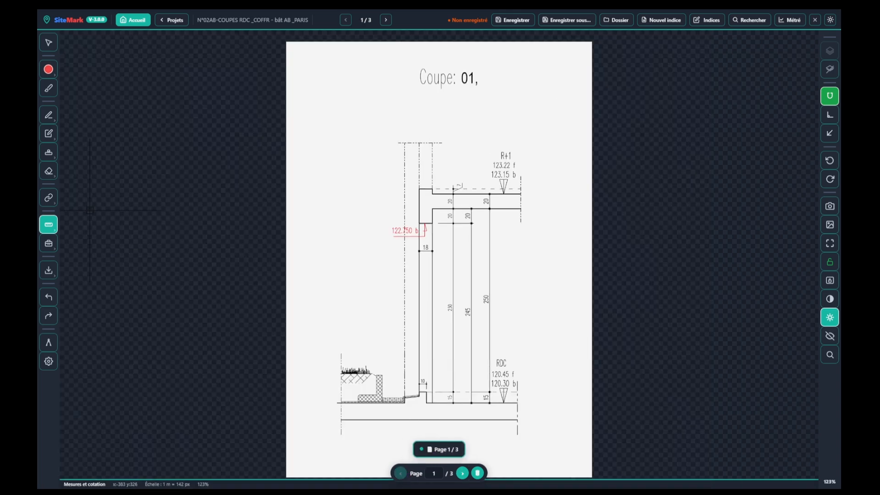
pyautogui.click(53, 229)
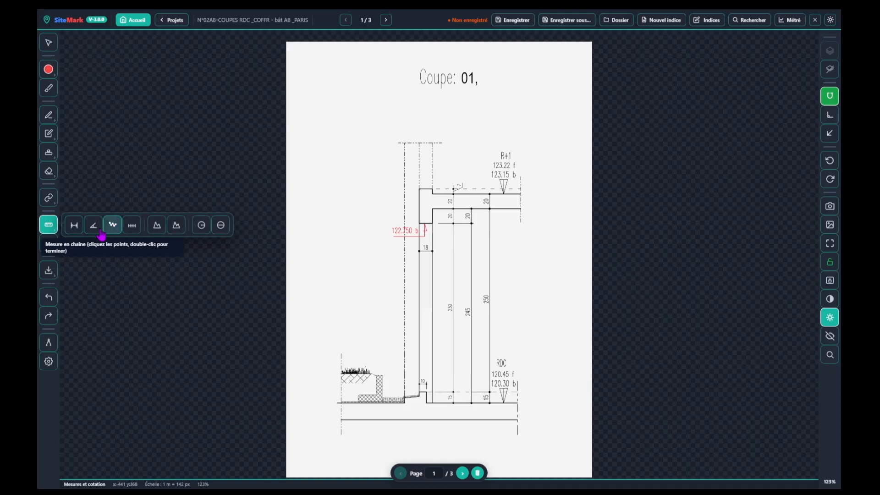
pyautogui.click(72, 226)
pyautogui.scroll(5, 522, 197)
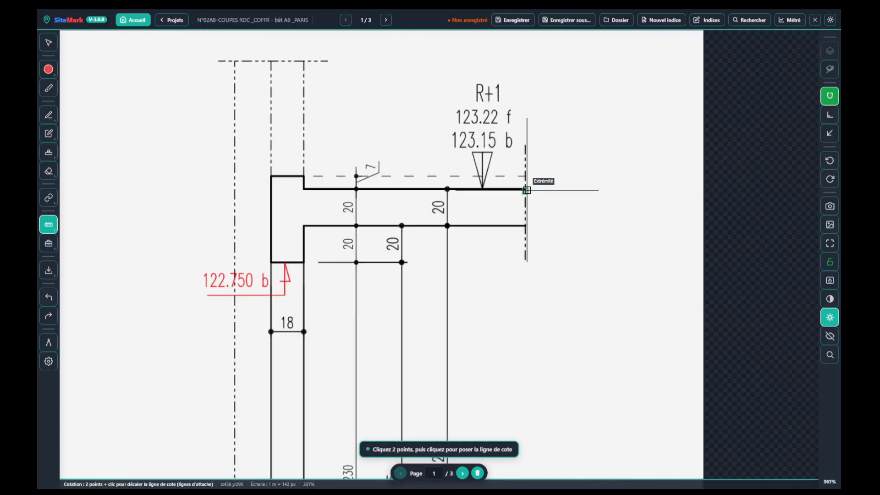
pyautogui.click(522, 187)
pyautogui.click(525, 221)
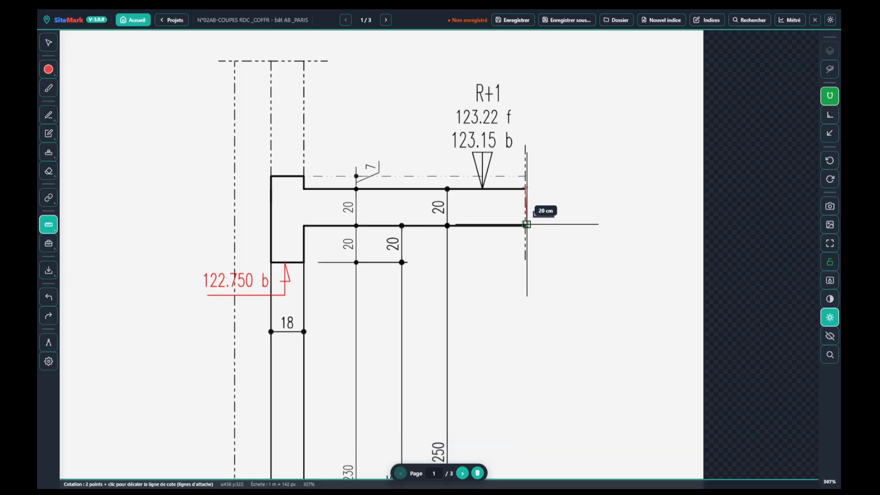
pyautogui.click(475, 206)
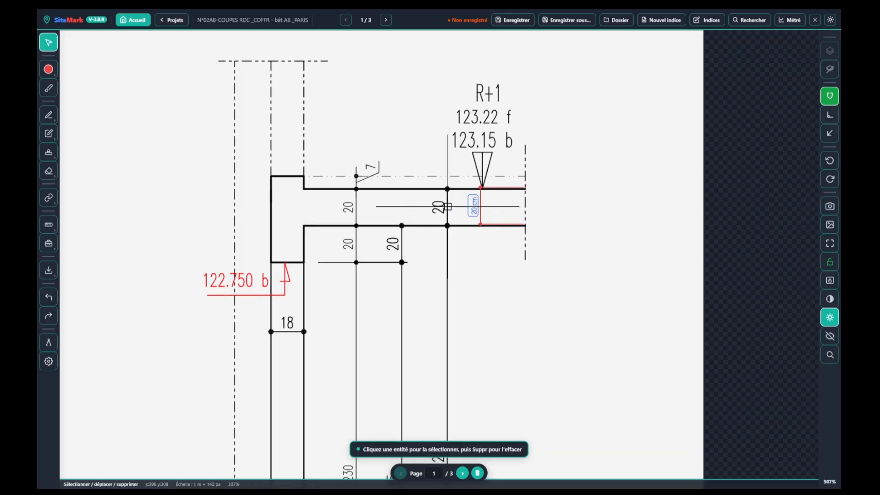
# Go to page 3 and dimension the R+1 slab thickness, placing the dimension line between the two printed thickness dimensions
pyautogui.click(463, 473)
pyautogui.click(462, 473)
pyautogui.press('c')
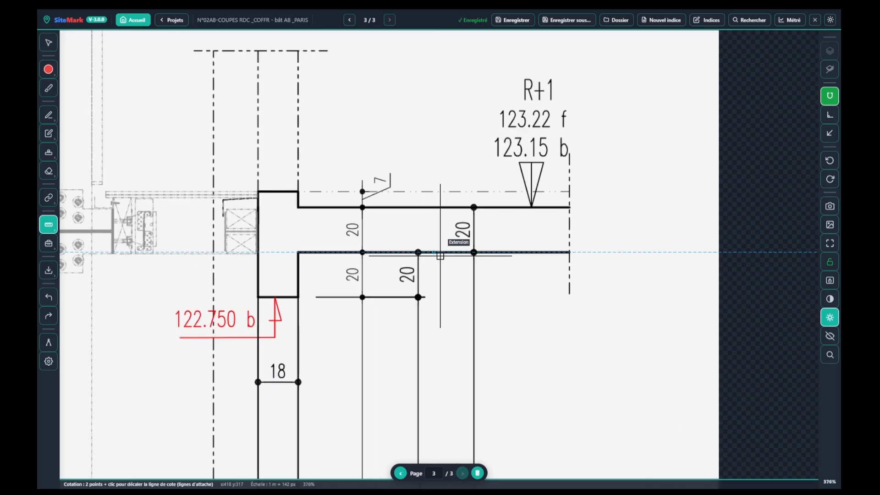
pyautogui.click(432, 252)
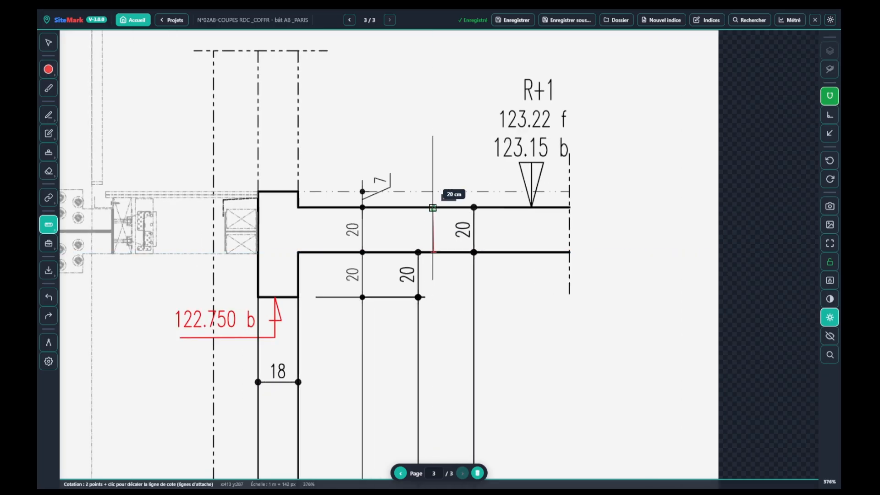
pyautogui.click(433, 206)
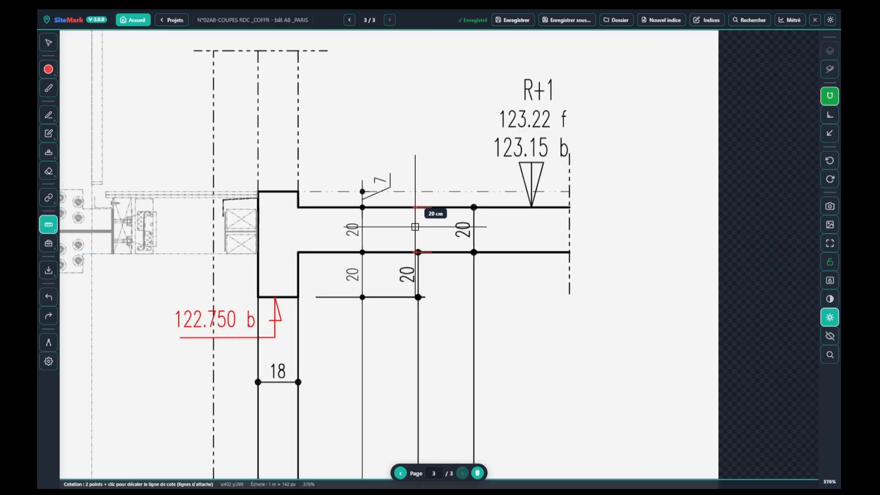
pyautogui.click(405, 226)
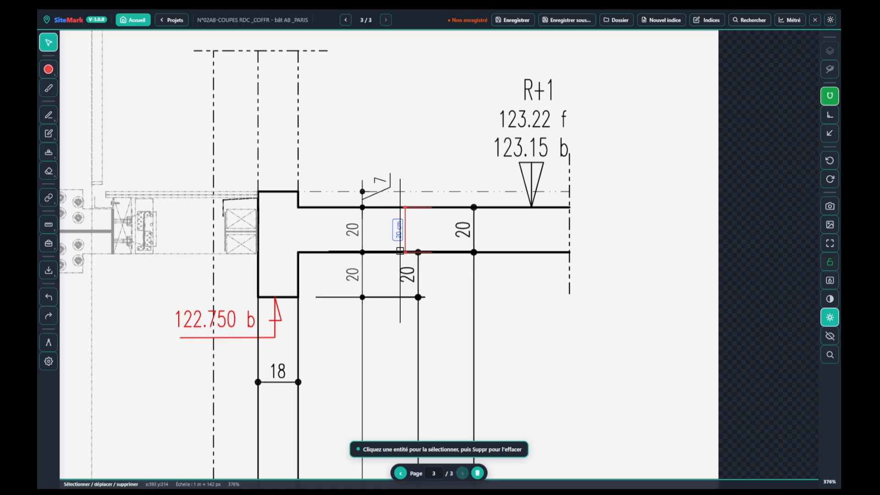